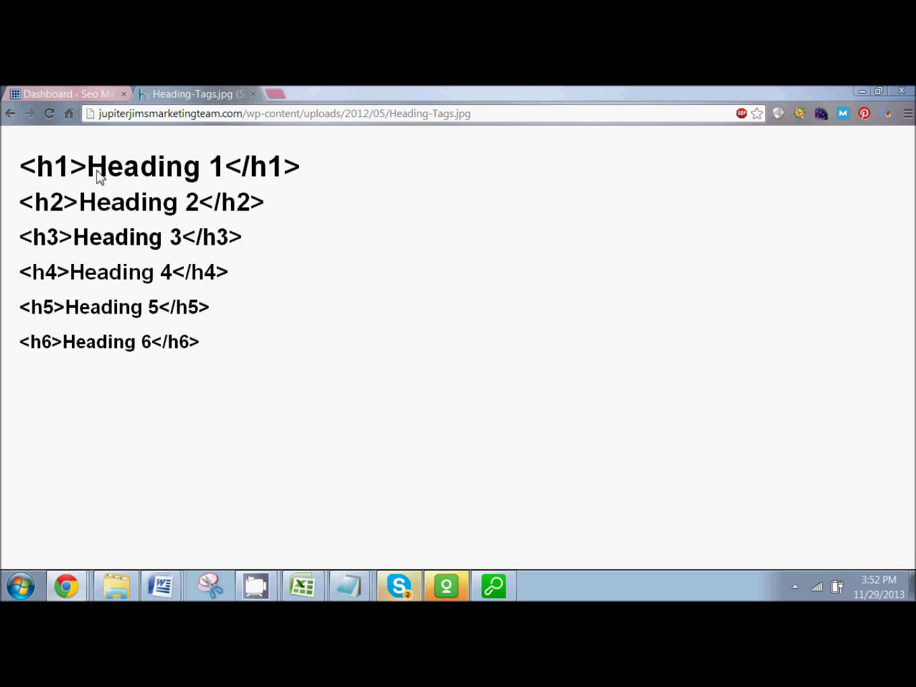
Switch to the WordPress dashboard and start a new blog post.
click(64, 93)
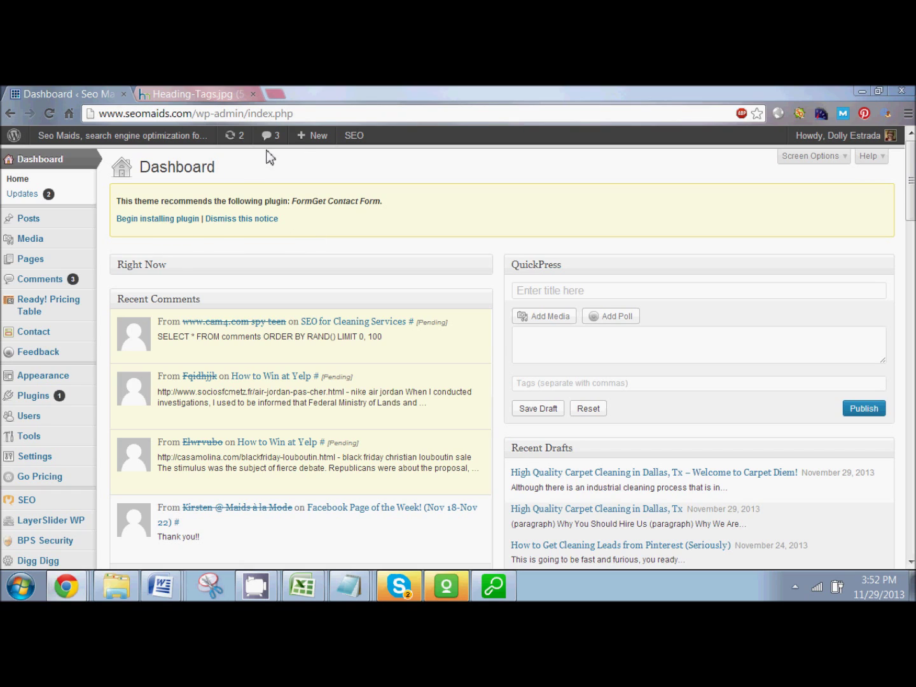
mouse_move(311, 142)
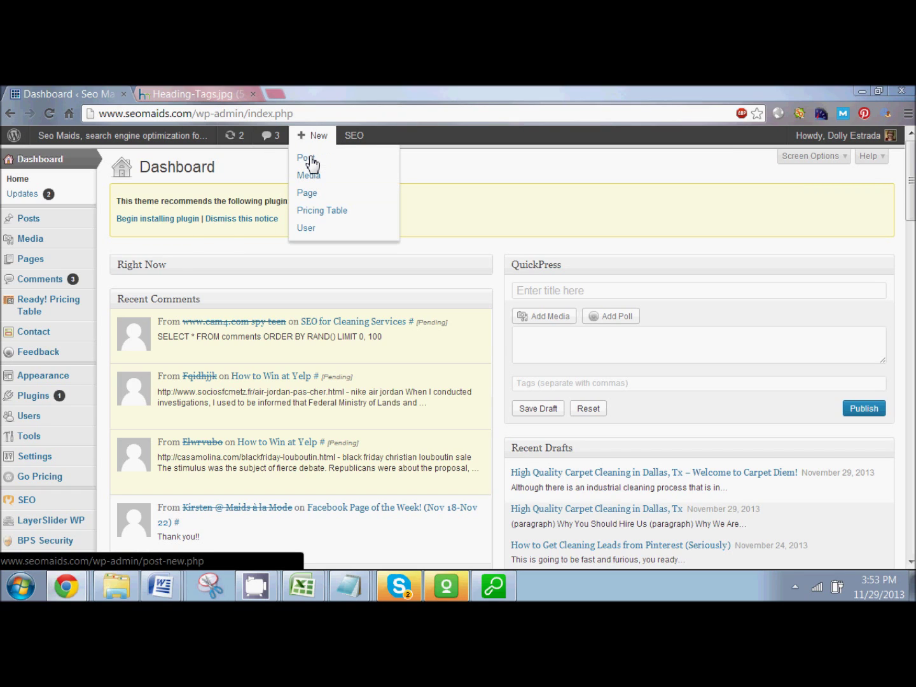
click(311, 160)
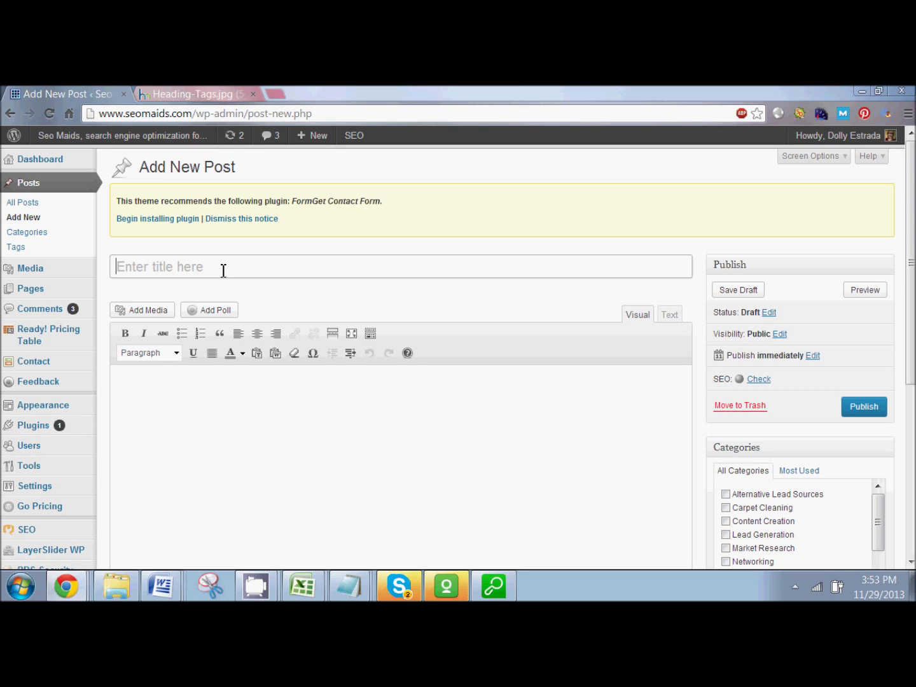
Title the post "World Class Carpet Cleaning in Dallas, Tx! - Welcome to Carpet Pros".
text(Word)
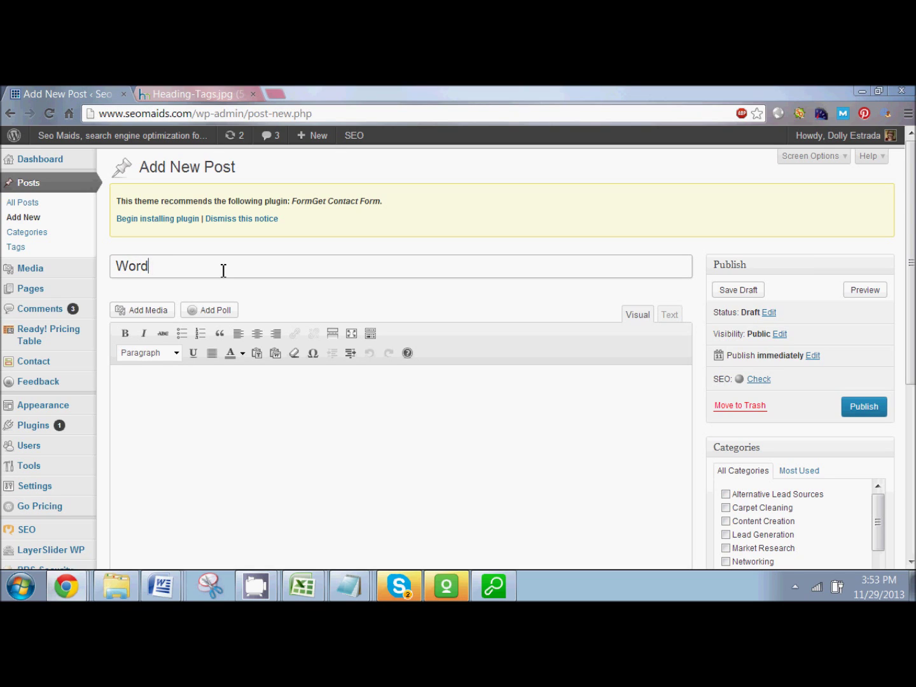
key(BackSpace)
text(ld Class Carpet Cleaning in)
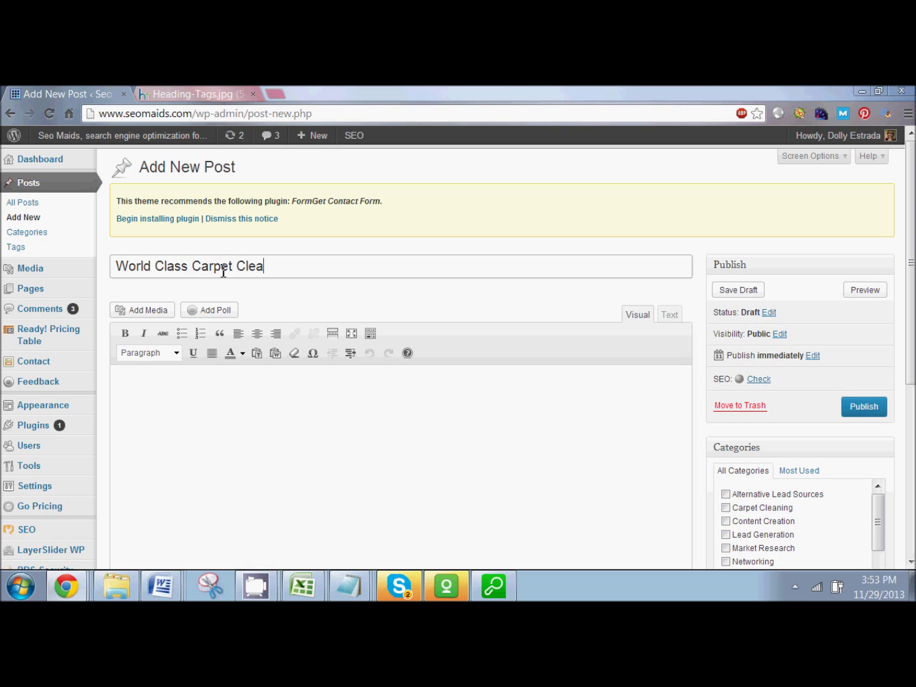
text( Dallas)
key(BackSpace)
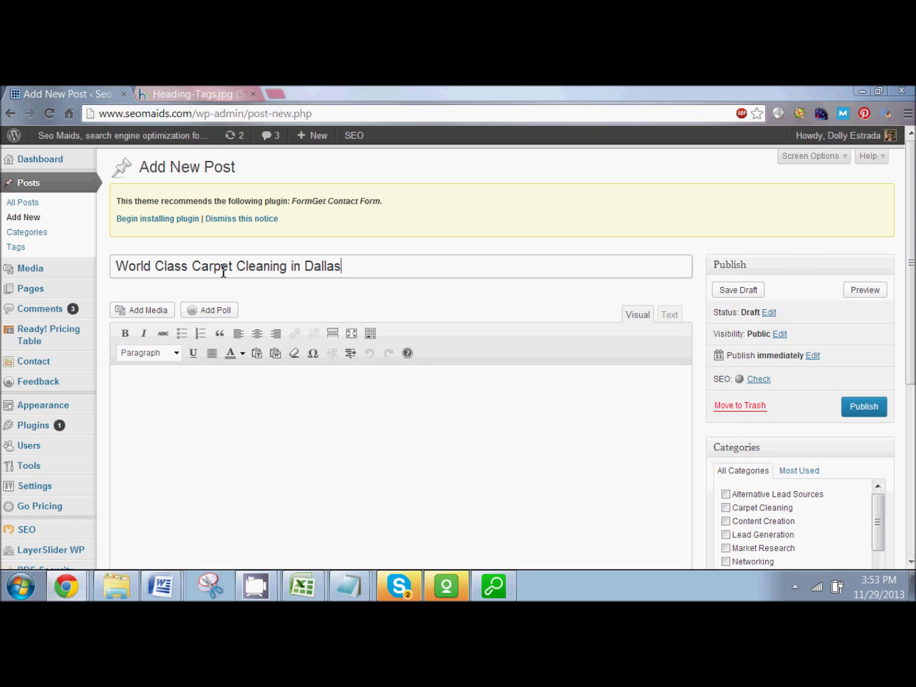
text(, Tx! - Welcome to )
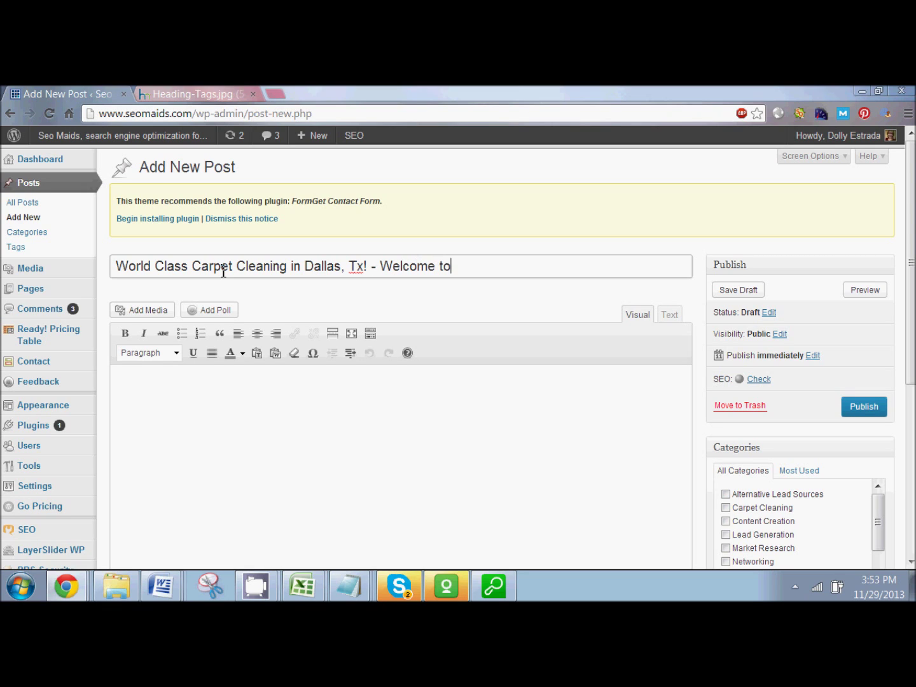
text(Carpet Pros)
Paste the copied carpet cleaning article into the post body.
click(146, 394)
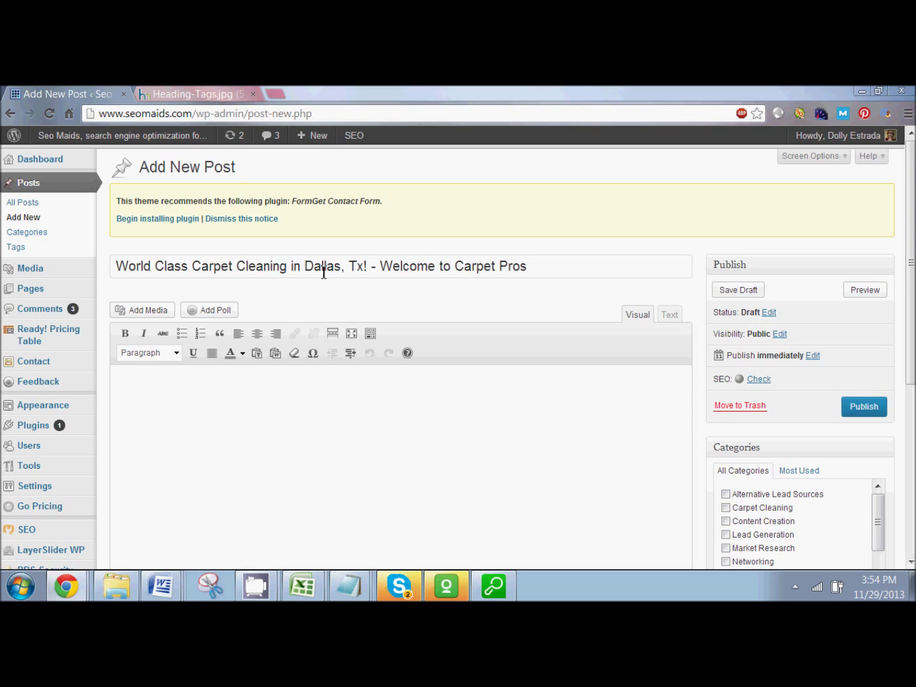
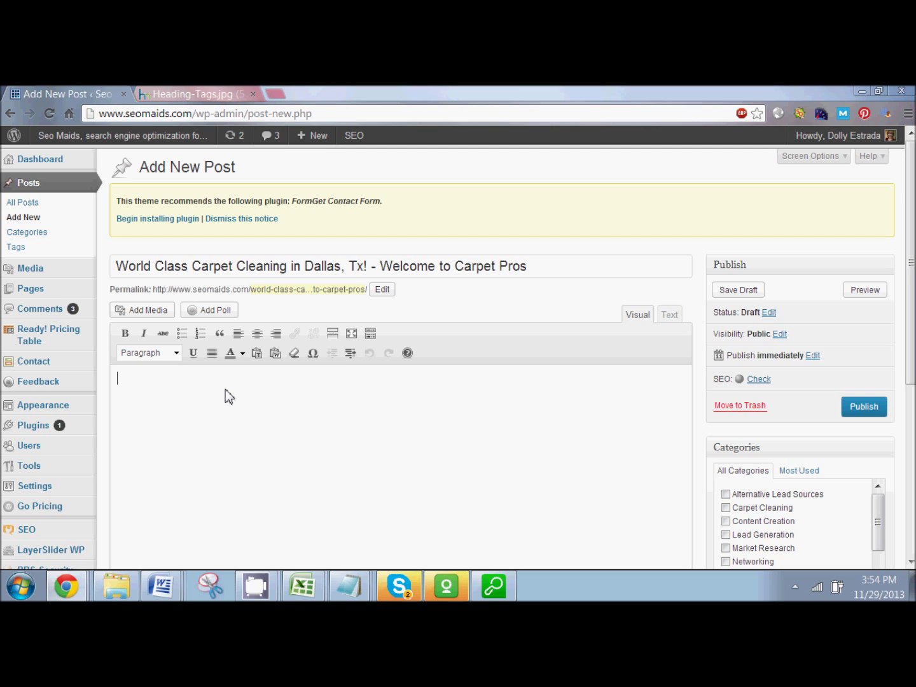
key(ctrl+v)
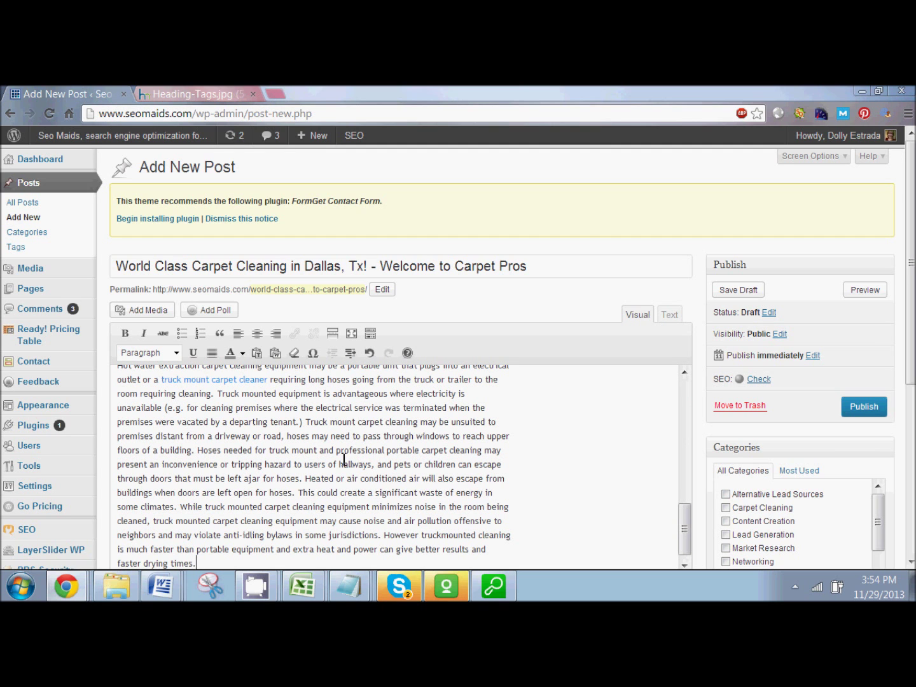
Insert the line "Why You Should Hire Us" between the industrial cleaning paragraph and the paragraph starting "The primary advantage".
key(Up)
key(Up)
key(Up)
key(Up)
key(Up)
key(Up)
key(Up)
key(Up)
key(Up)
key(Up)
key(Up)
key(Up)
key(Up)
key(Up)
key(Up)
key(Up)
key(Up)
key(Up)
key(Up)
key(Up)
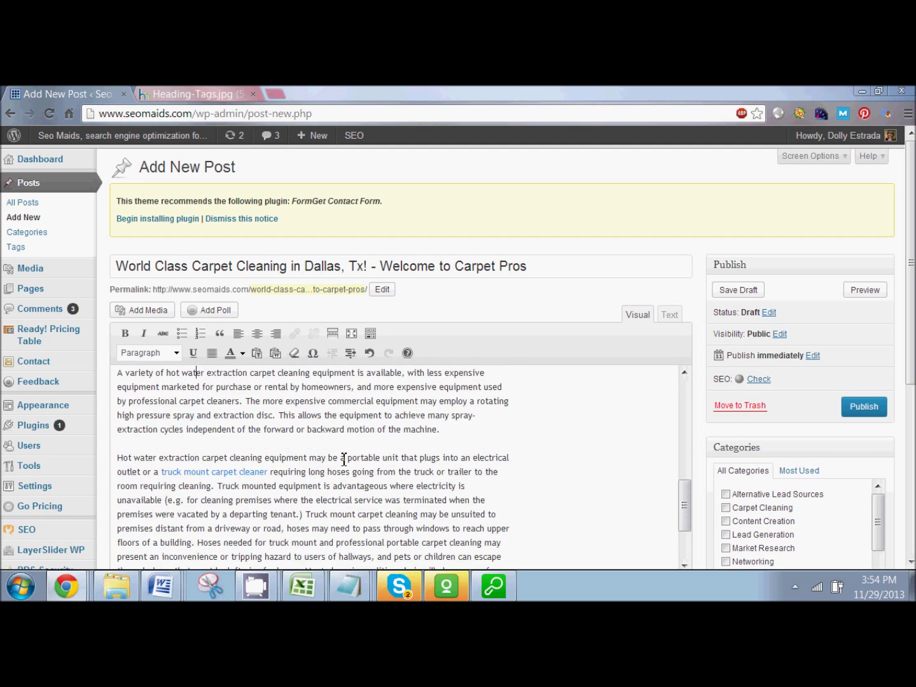
key(Down)
key(Down)
key(Down)
key(Down)
key(Down)
key(Down)
key(Down)
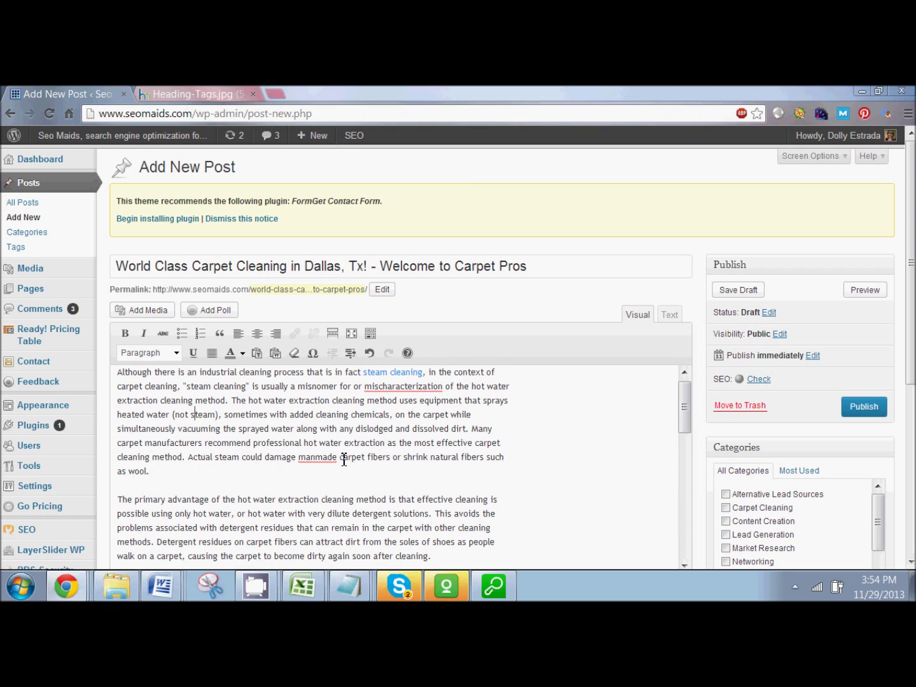
key(Return)
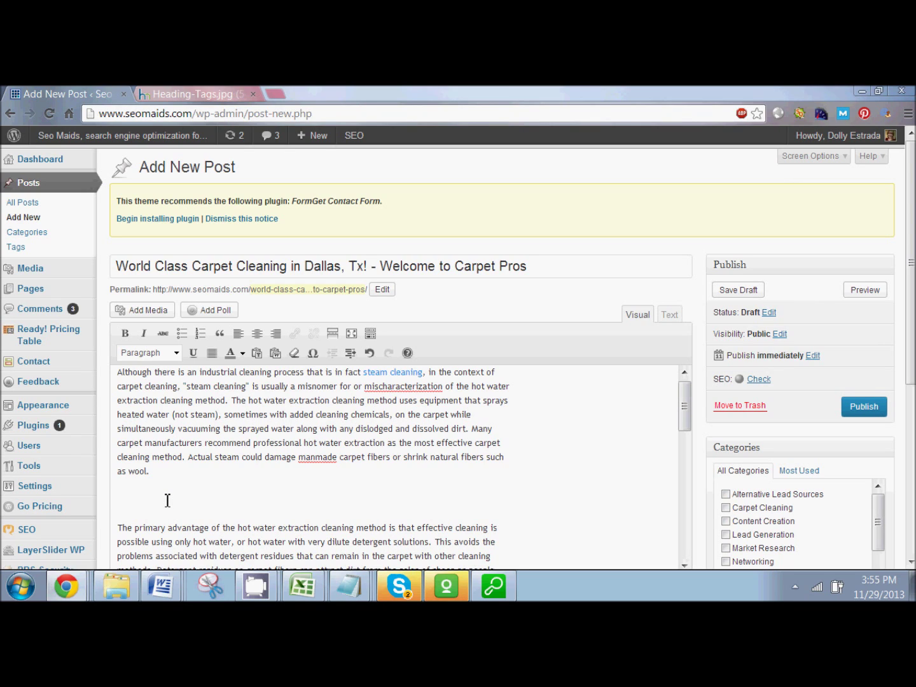
text(Why You Should Hire Us)
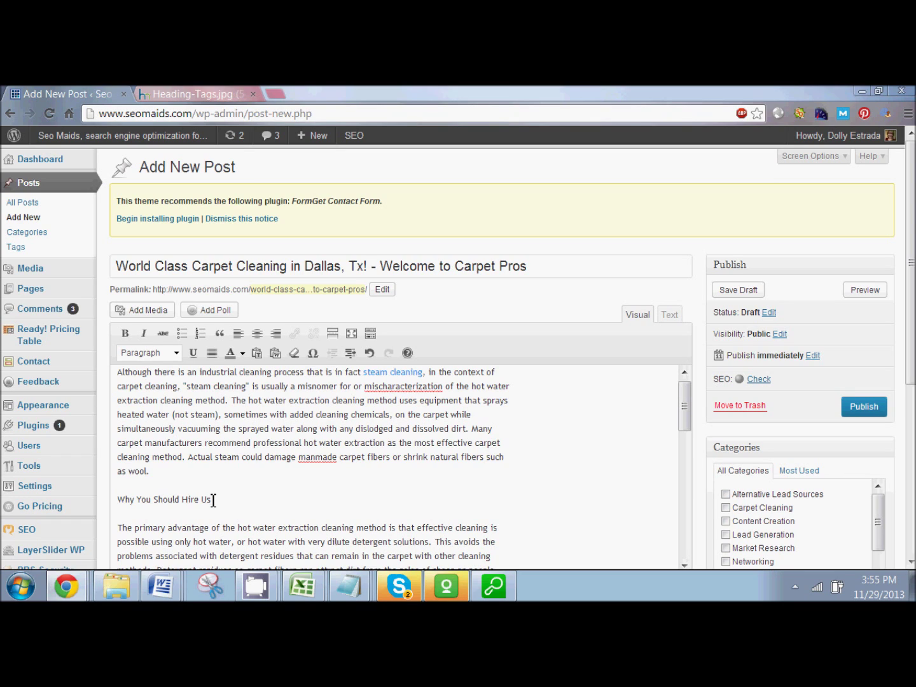
Format the line "Why You Should Hire Us" as Heading 2.
triple_click(214, 500)
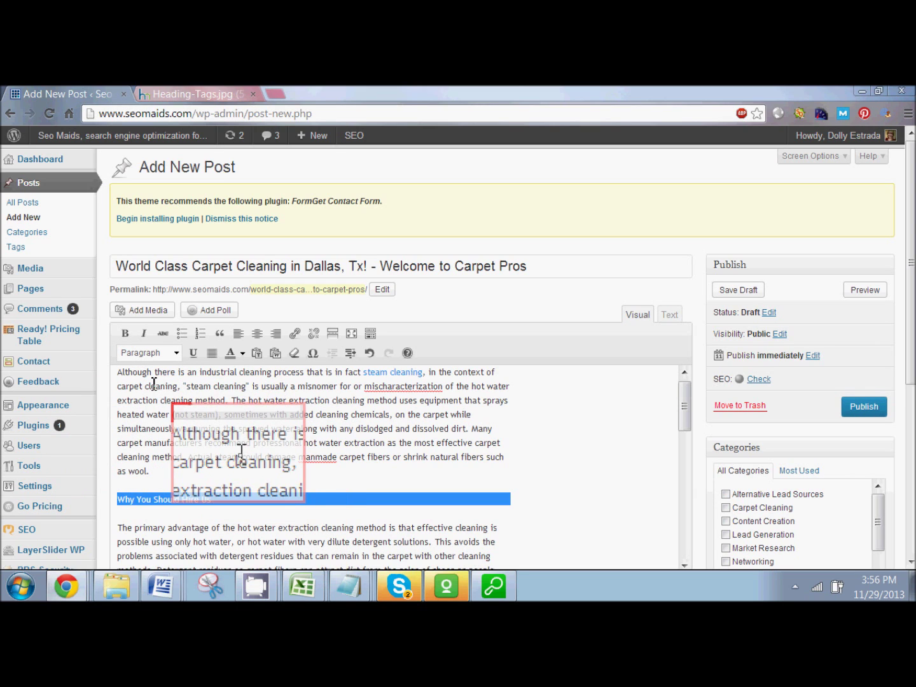
click(176, 354)
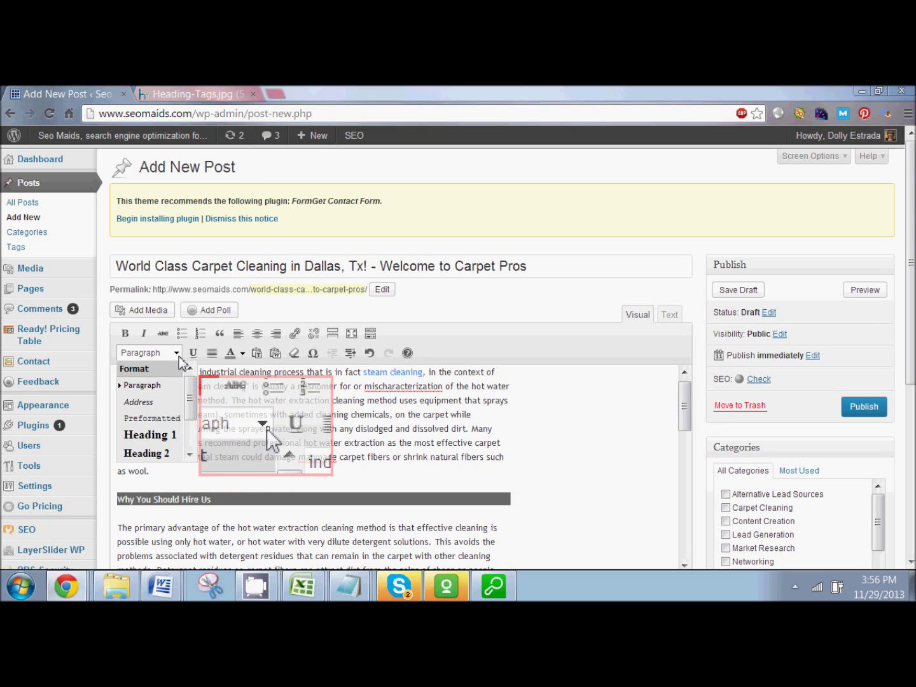
click(191, 454)
click(191, 456)
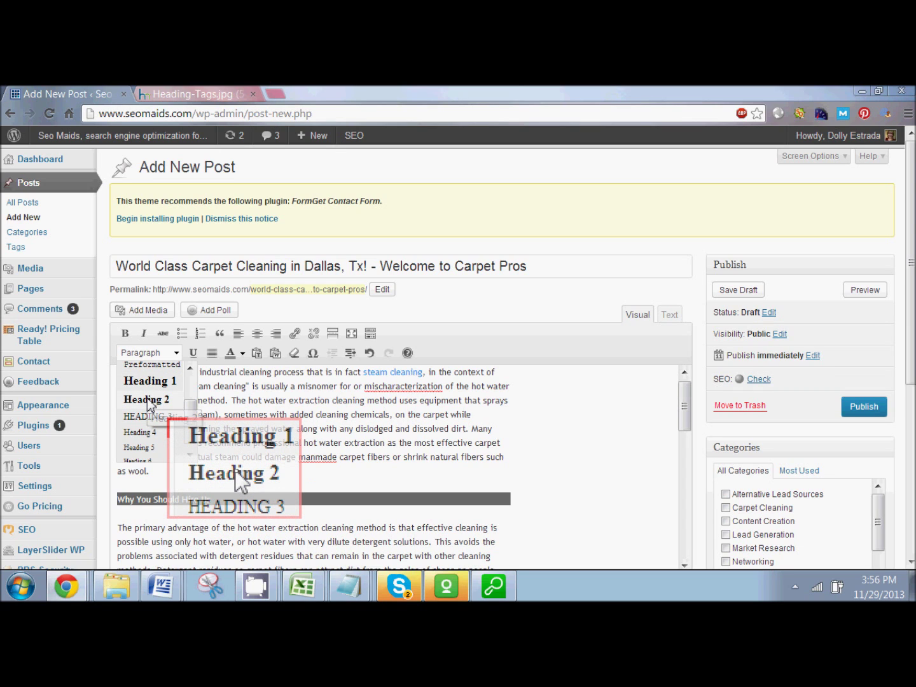
click(148, 400)
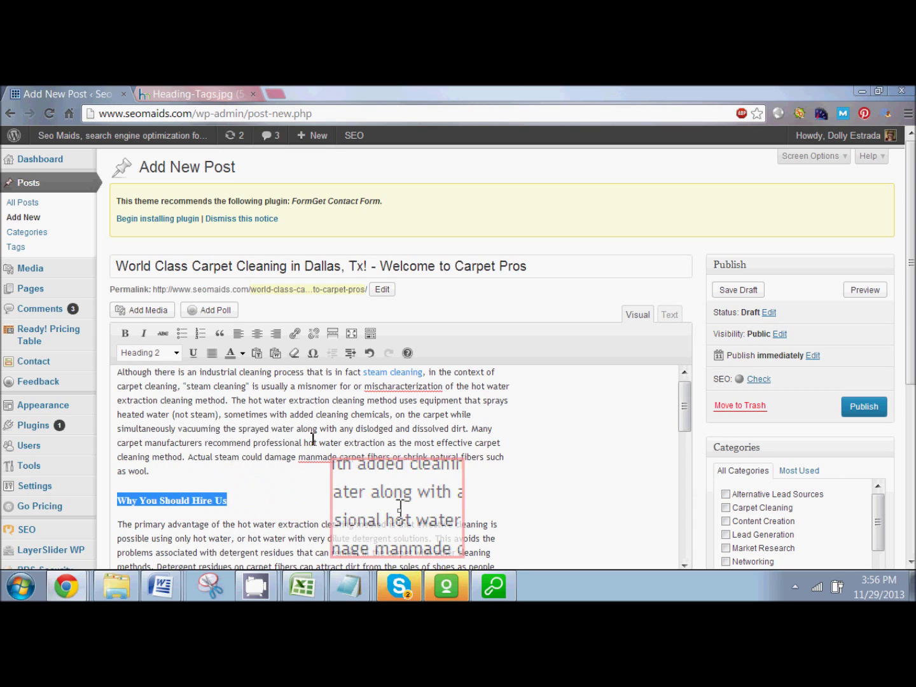
click(233, 539)
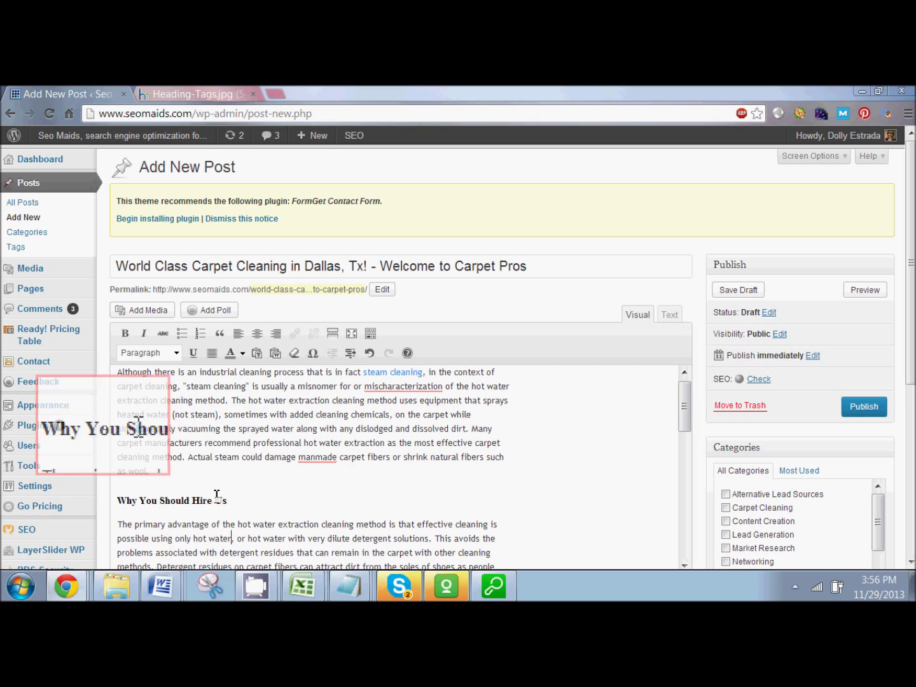
Insert the line "Why We Are The Best" above the paragraph starting "Since the use of detergents".
click(290, 498)
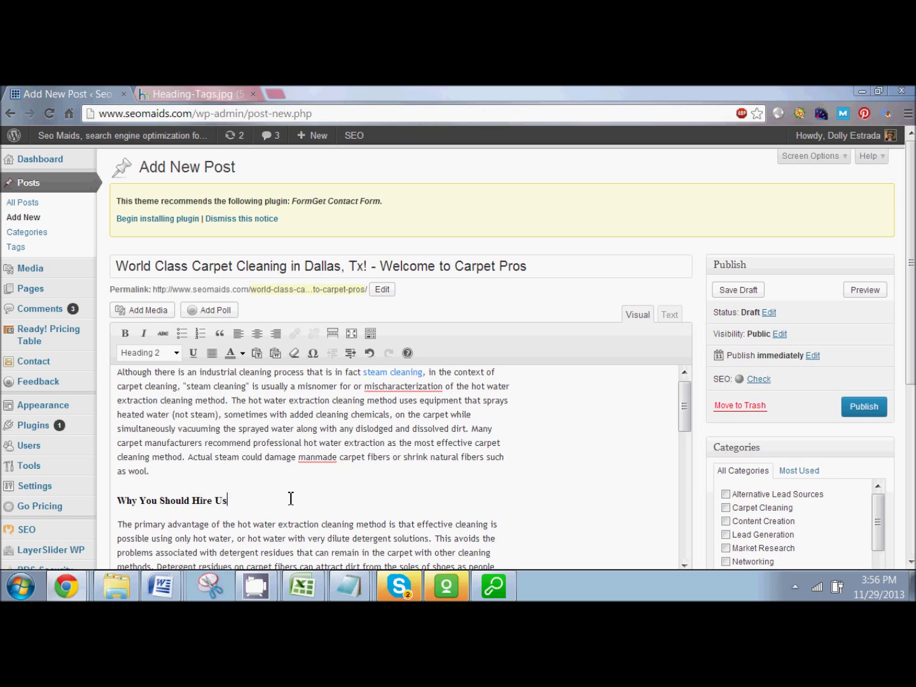
key(Down)
key(Down)
key(Down)
key(Down)
key(Down)
key(Down)
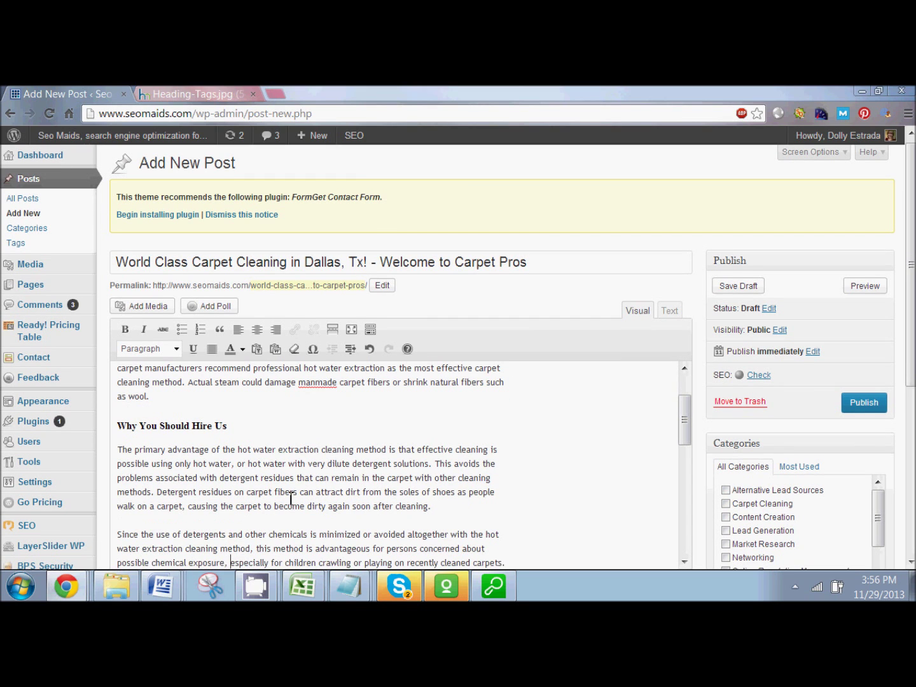
key(Up)
key(Right)
key(Right)
key(Right)
key(Right)
key(Right)
key(Right)
key(Right)
key(Right)
key(Right)
key(Right)
key(Right)
key(Right)
key(Right)
key(Right)
key(Right)
key(Right)
key(Right)
key(Right)
key(Right)
key(Right)
key(Right)
key(Right)
key(Right)
key(Right)
key(Right)
key(Right)
key(Right)
key(Right)
key(Right)
key(Right)
key(Right)
key(Right)
key(Right)
key(Right)
key(Right)
key(Right)
key(Right)
key(Right)
key(Right)
key(Return)
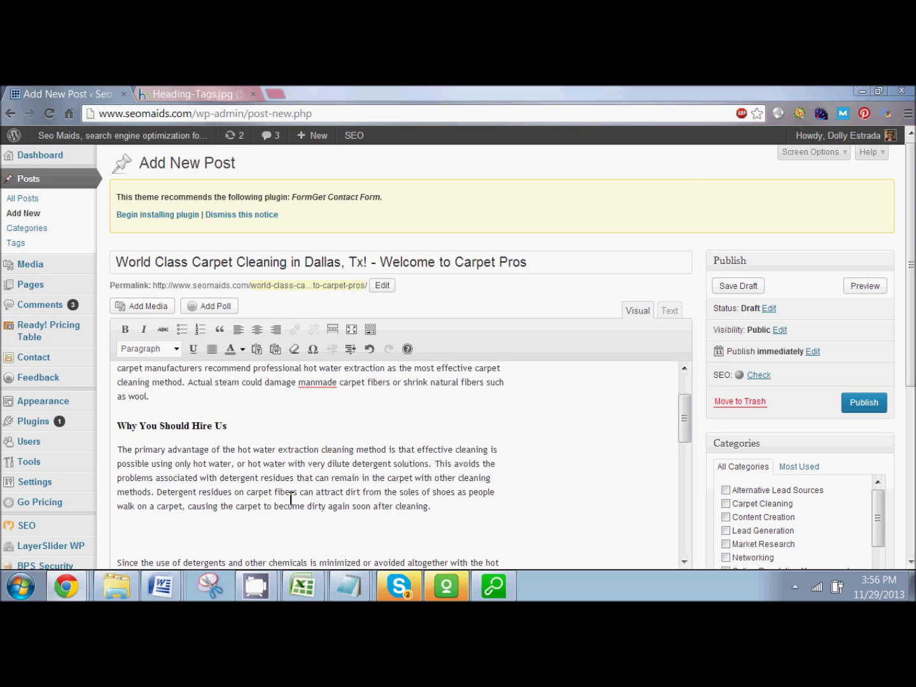
text(Why We Are The Best)
Format the line "Why We Are The Best" as Heading 3.
triple_click(209, 535)
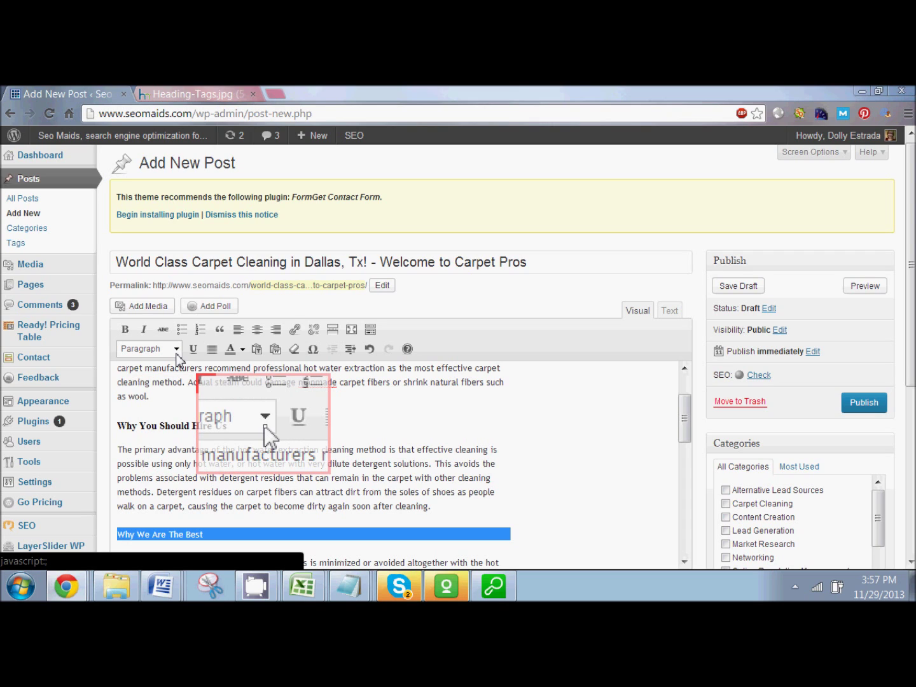
click(177, 355)
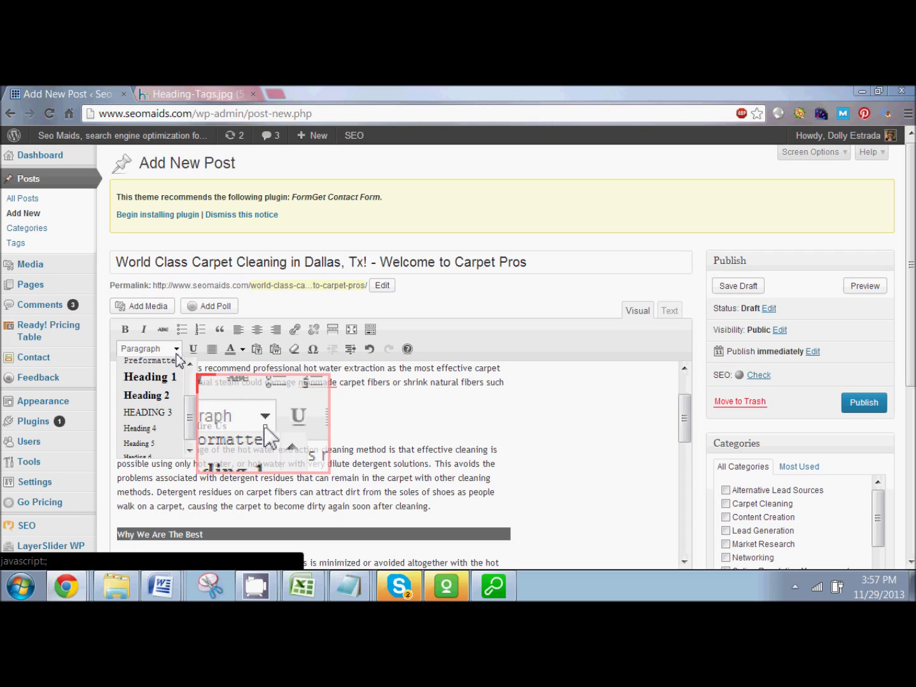
click(164, 413)
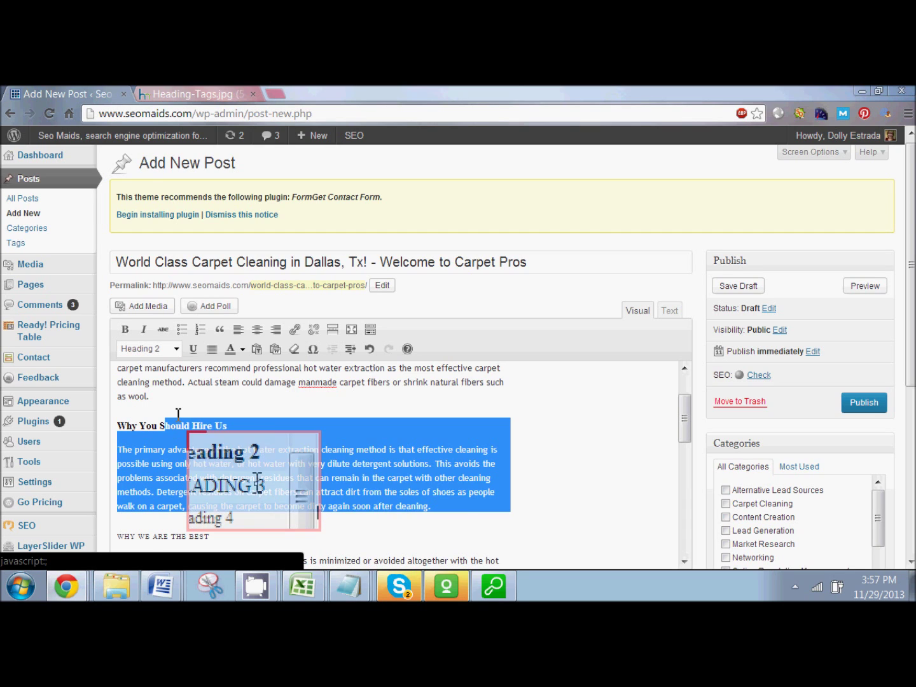
click(277, 449)
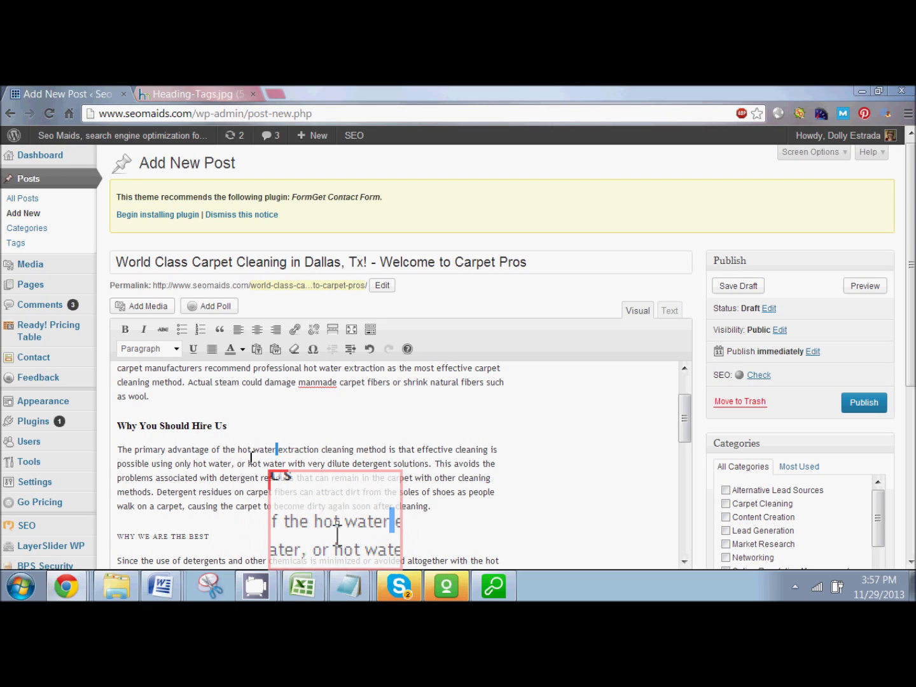
click(251, 457)
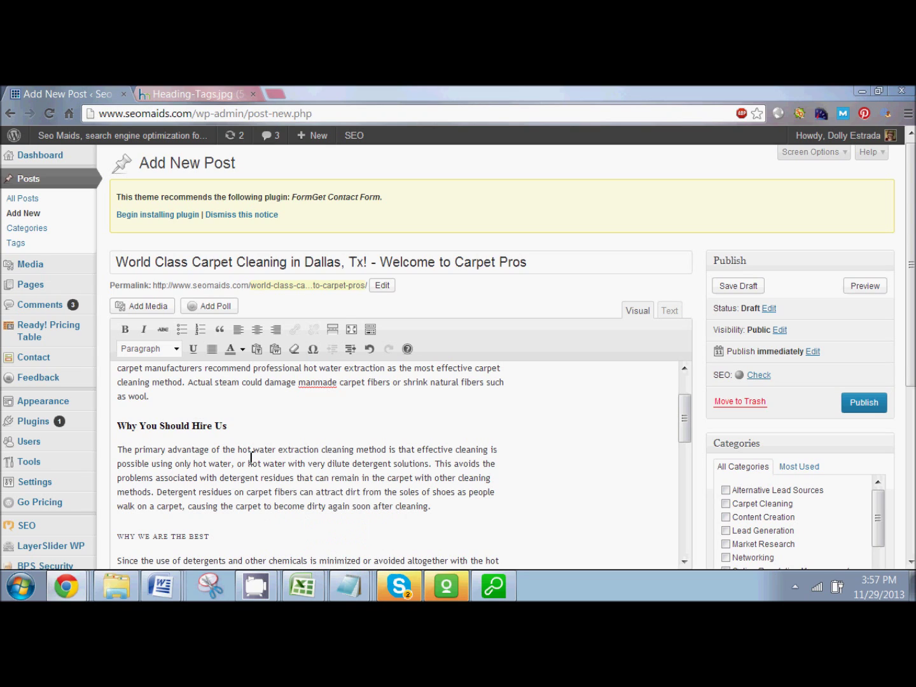
Preview the post and review how its title and section headings are displayed on the site.
click(861, 286)
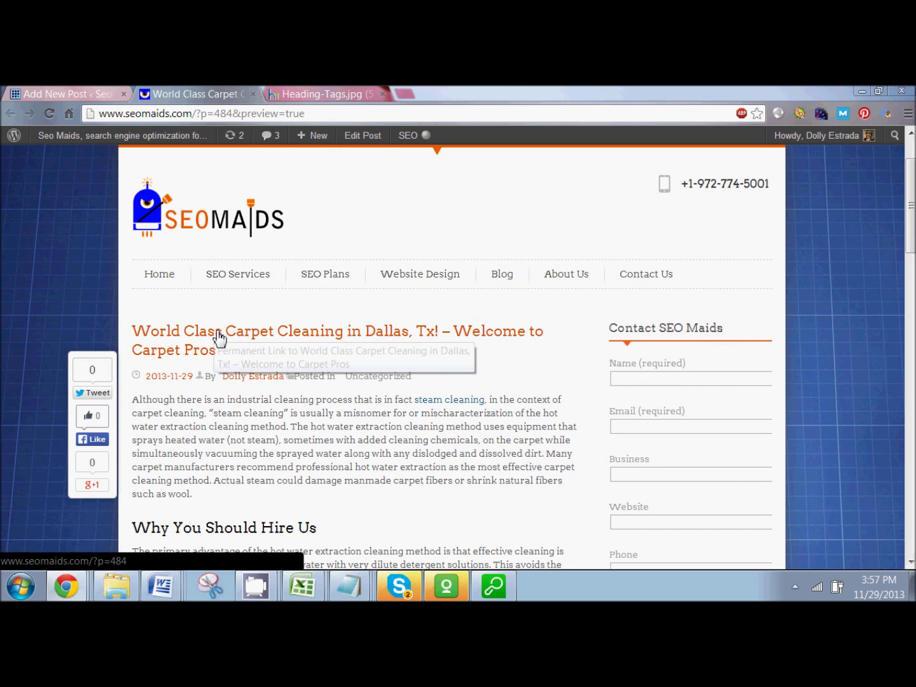
scroll(267, 420, down, 4)
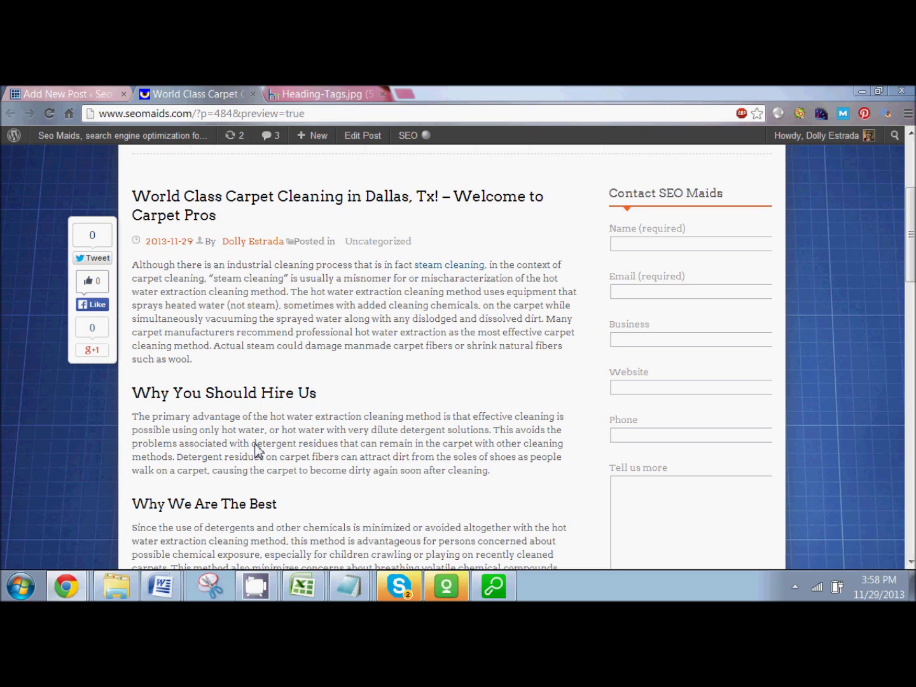
scroll(258, 450, up, 3)
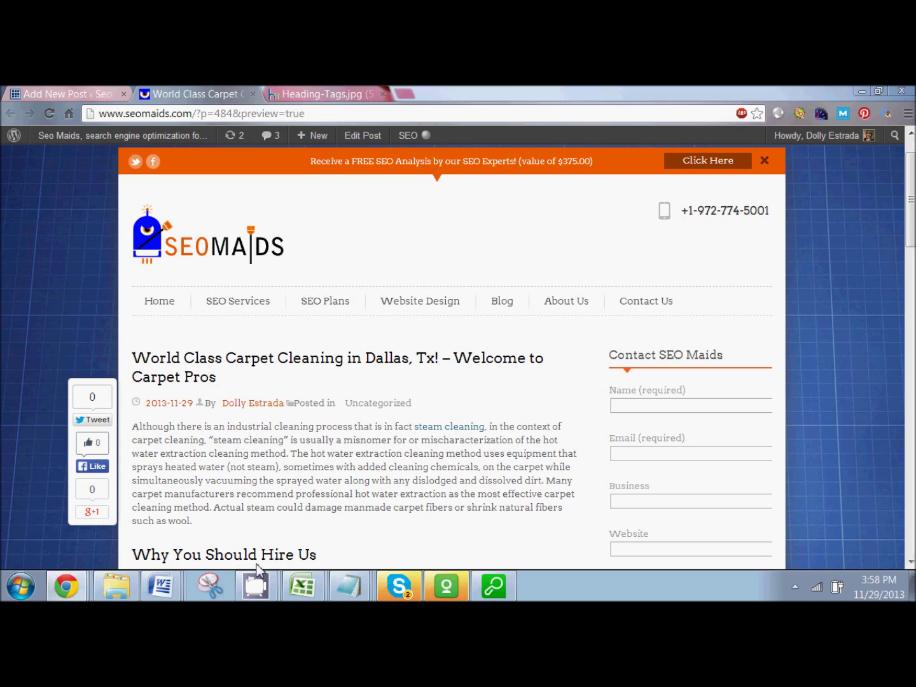
mouse_move(258, 587)
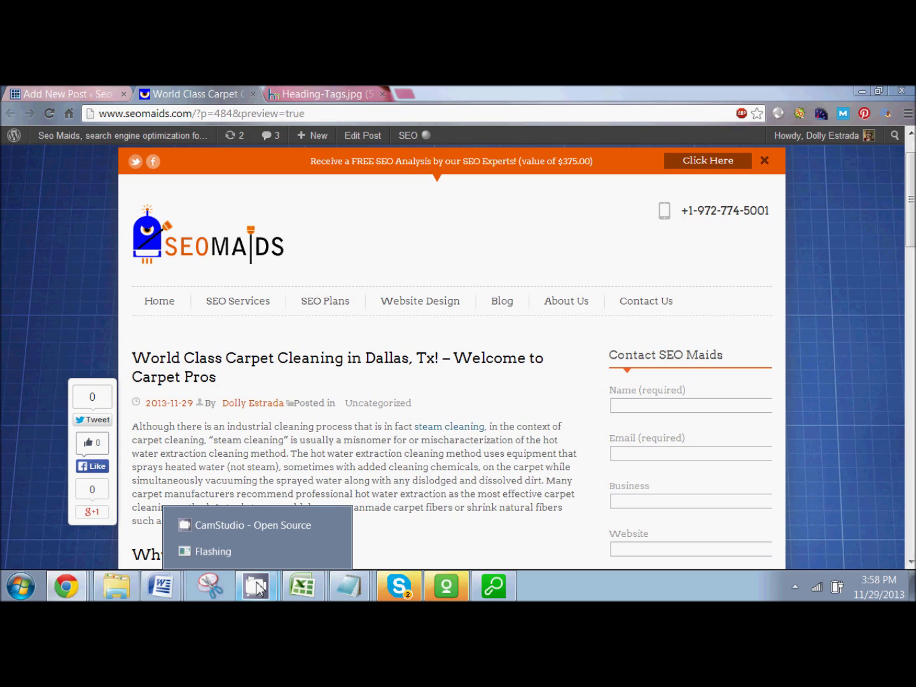
click(251, 525)
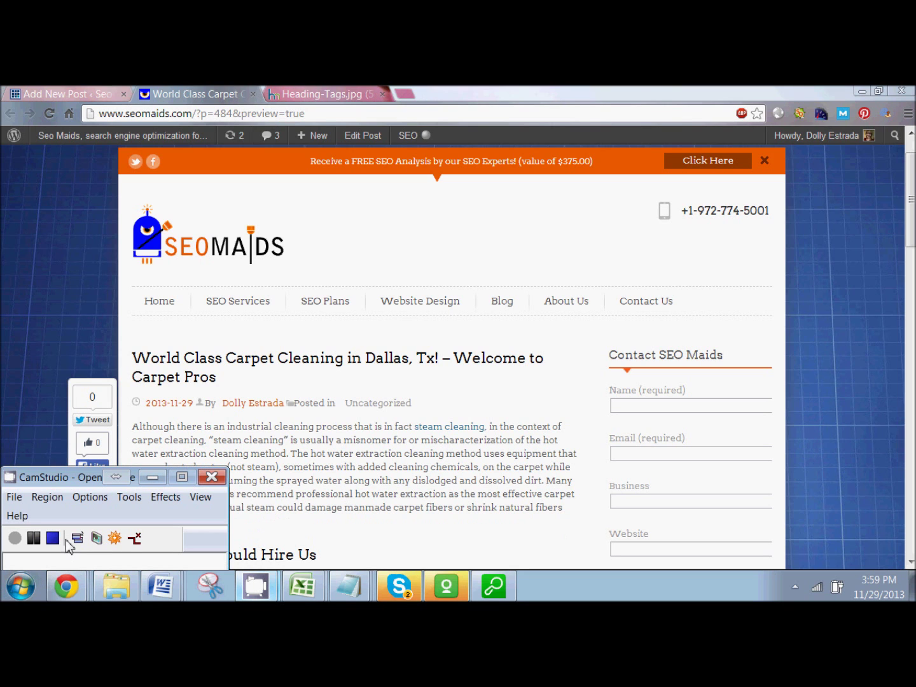